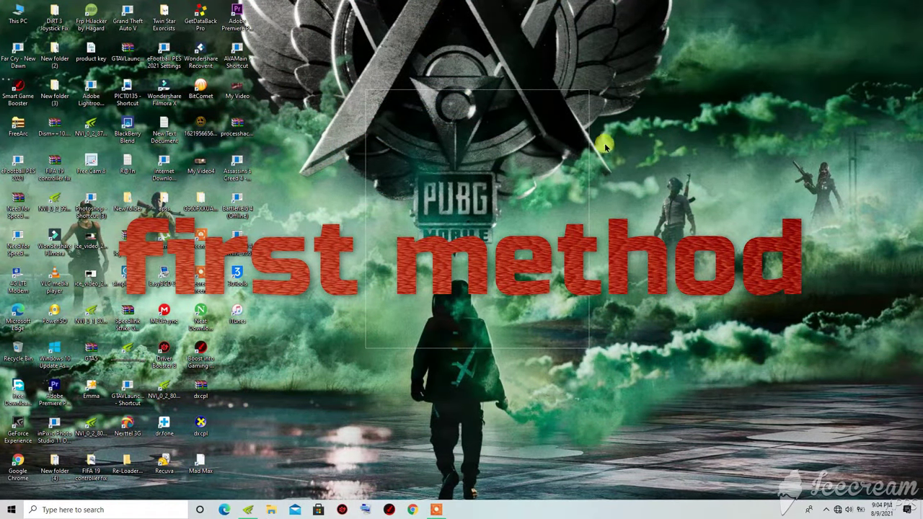
# Step: Open Display settings from the desktop menu and go to the Graphics settings page
pyautogui.rightClick(618, 145)
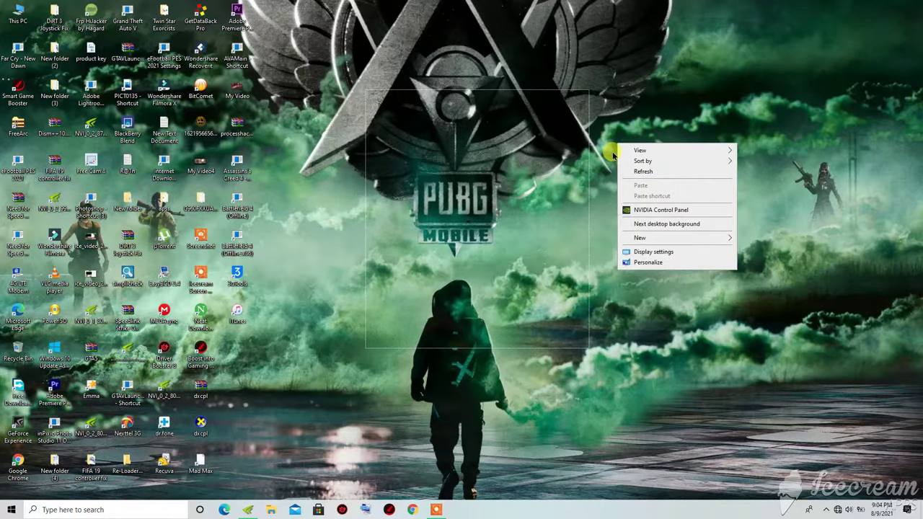
pyautogui.click(645, 253)
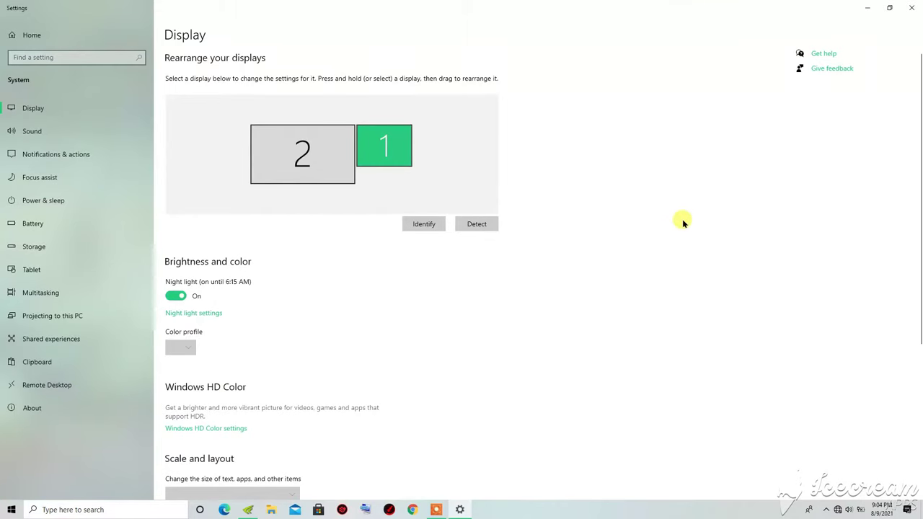
pyautogui.scroll(-2, 730, 204)
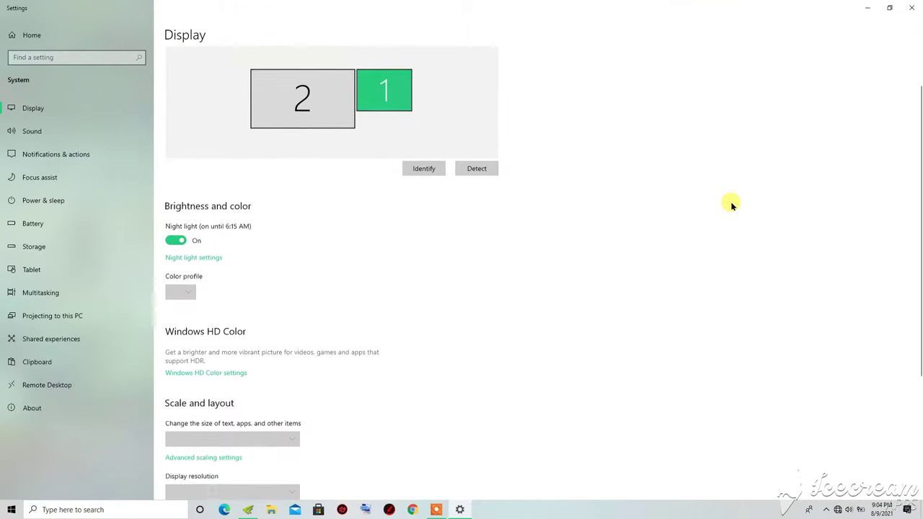
pyautogui.scroll(-2, 730, 202)
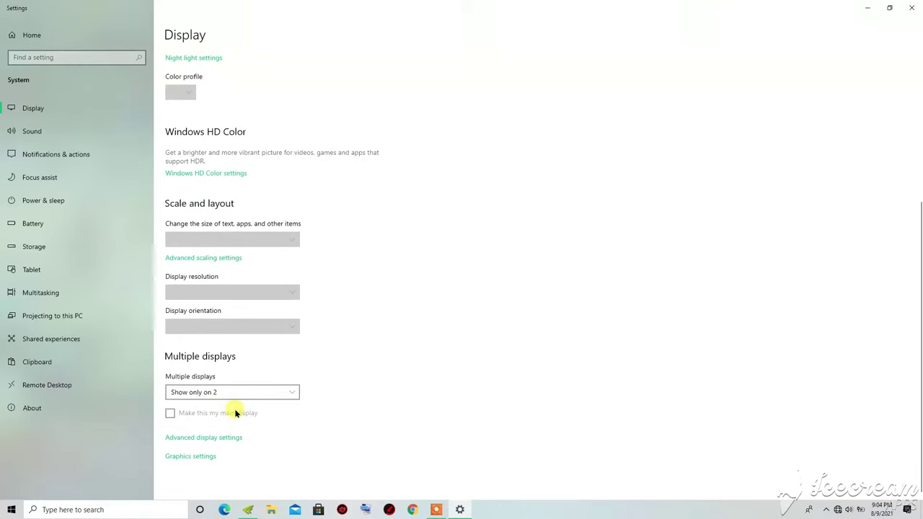
pyautogui.click(189, 457)
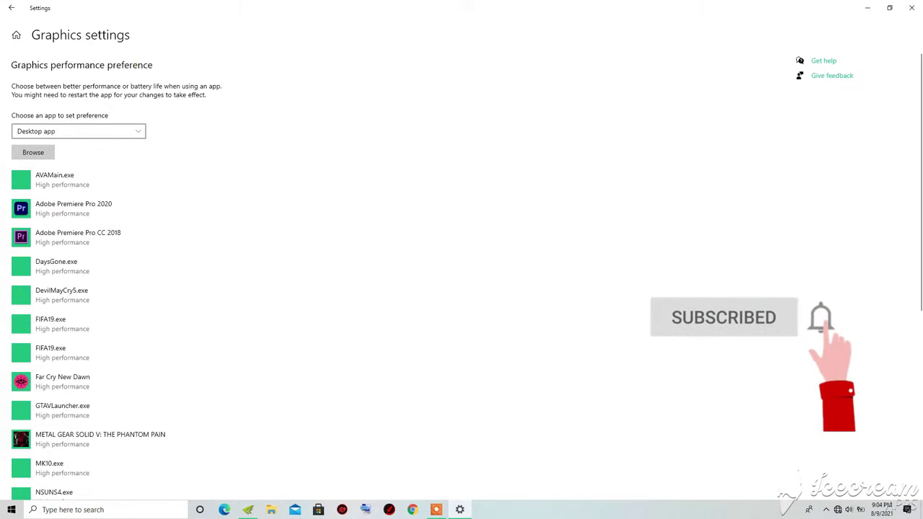
# Step: Try adding the Adobe Premiere Pro desktop shortcut as an app; Windows says it's already listed
pyautogui.click(30, 155)
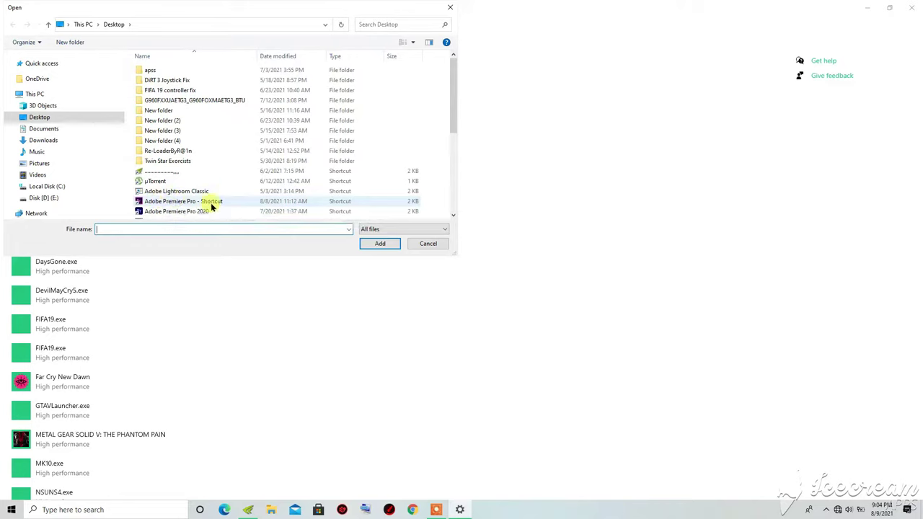
pyautogui.click(174, 203)
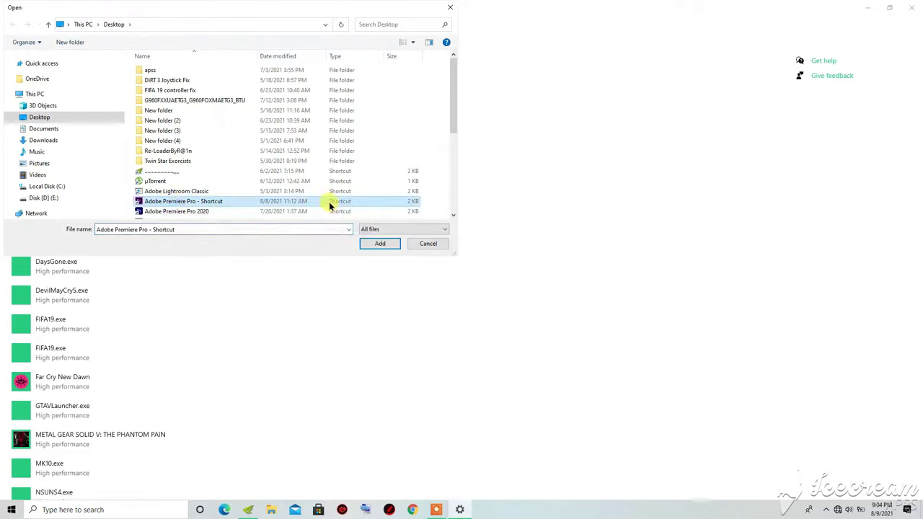
pyautogui.click(380, 243)
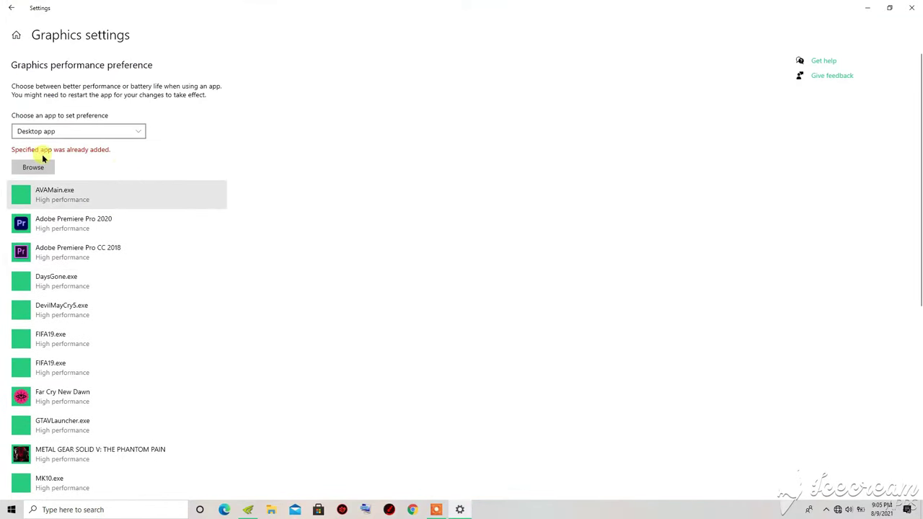
# Step: Save Adobe Premiere Pro CC 2018's graphics preference as High performance, then close Settings
pyautogui.click(78, 256)
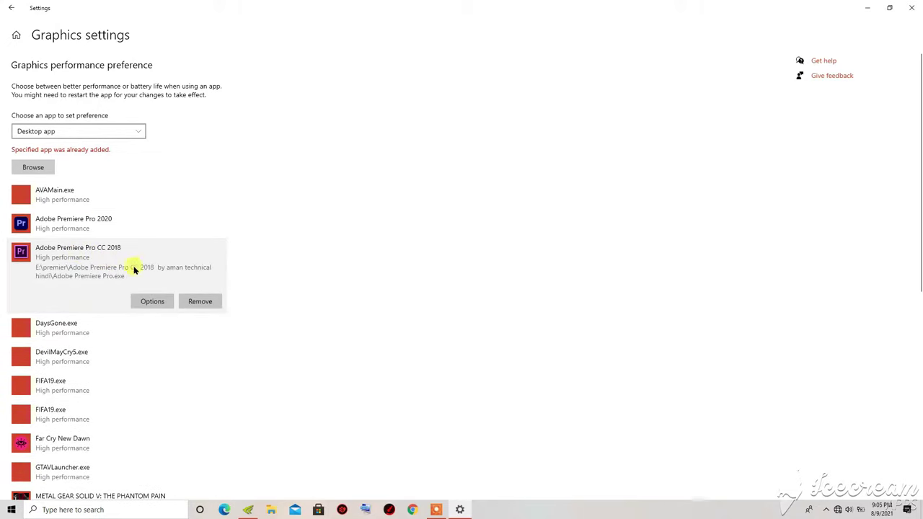
pyautogui.click(149, 302)
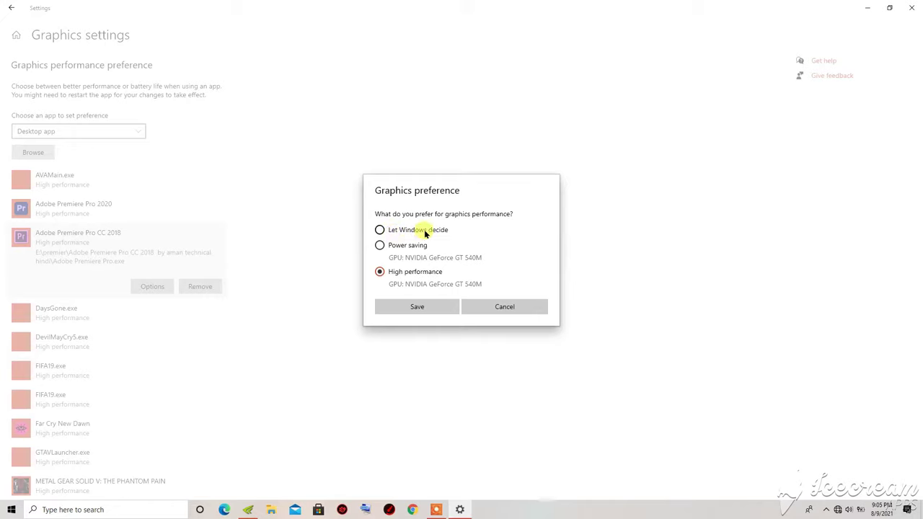
pyautogui.click(380, 271)
pyautogui.click(406, 306)
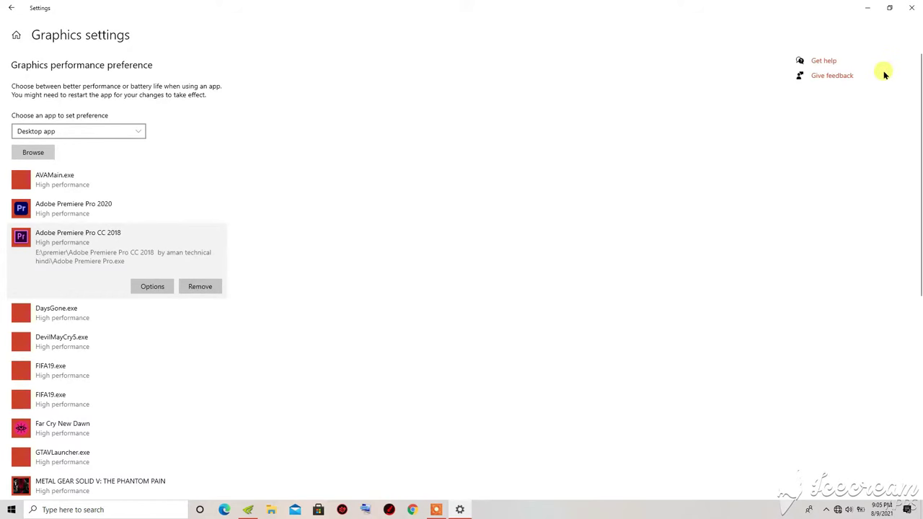
pyautogui.click(911, 7)
# Step: Refresh the desktop from its right-click menu
pyautogui.rightClick(534, 86)
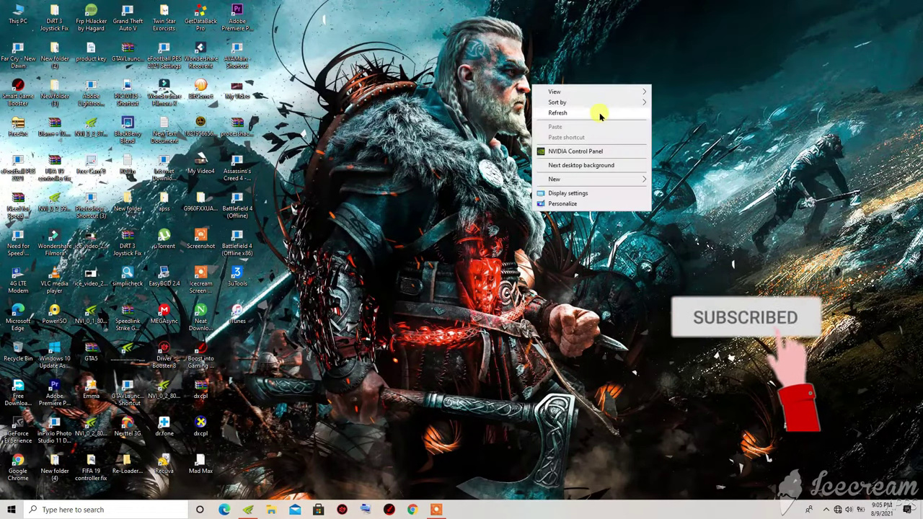
pyautogui.click(575, 113)
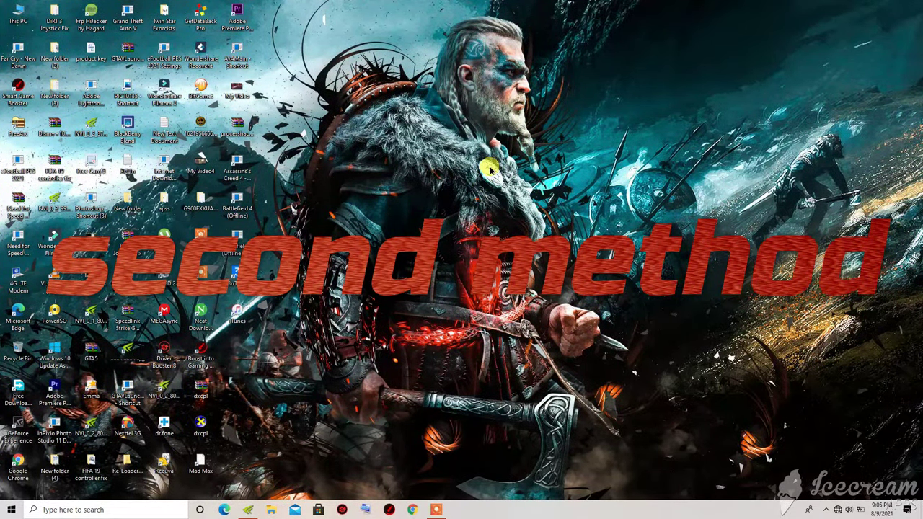
# Step: Open NVIDIA Control Panel, move and enlarge its window, and show Manage 3D Settings' Program Settings
pyautogui.rightClick(477, 173)
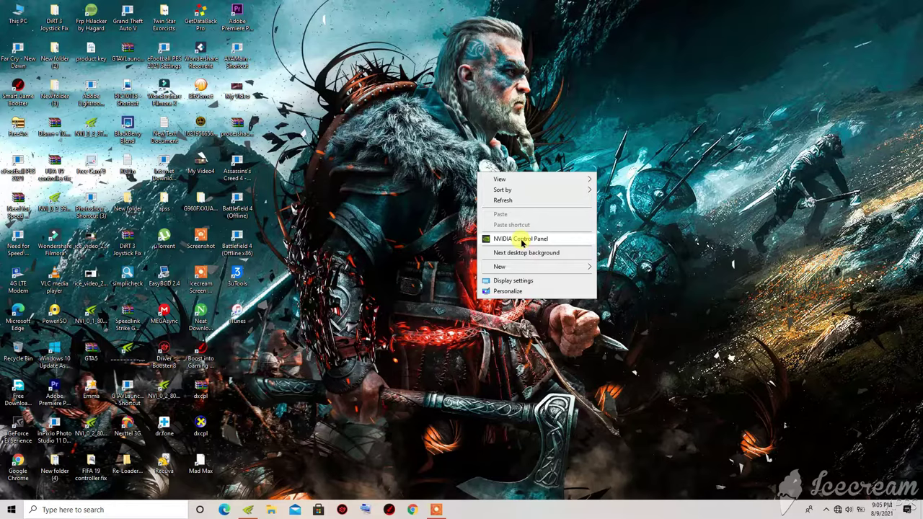
pyautogui.click(523, 242)
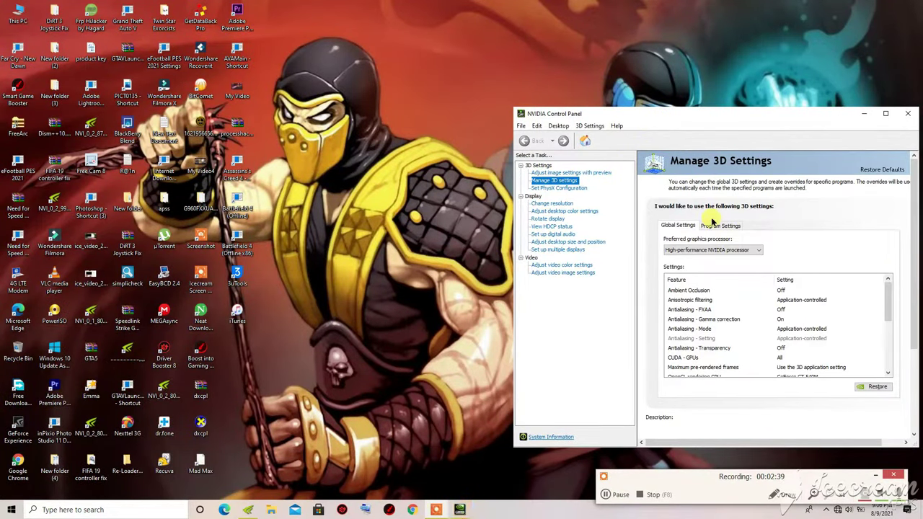
pyautogui.moveTo(775, 113); pyautogui.dragTo(505, 42)
pyautogui.moveTo(290, 184); pyautogui.dragTo(207, 183)
pyautogui.click(414, 154)
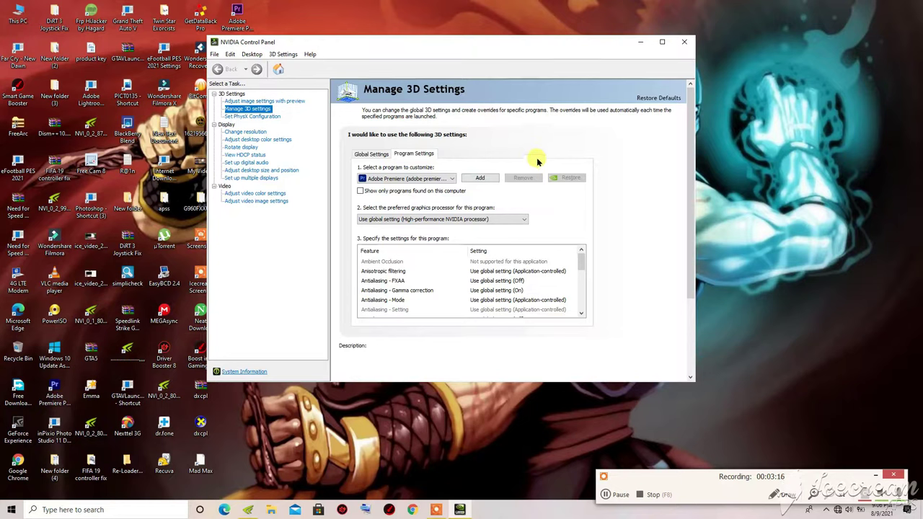
# Step: Add Adobe Premiere Pro CC 2018 to the customized programs list
pyautogui.click(476, 179)
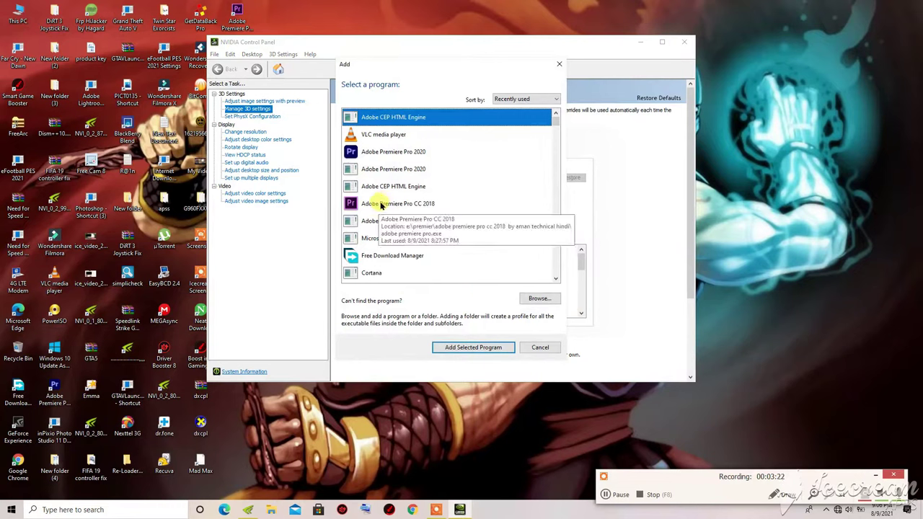
pyautogui.click(425, 204)
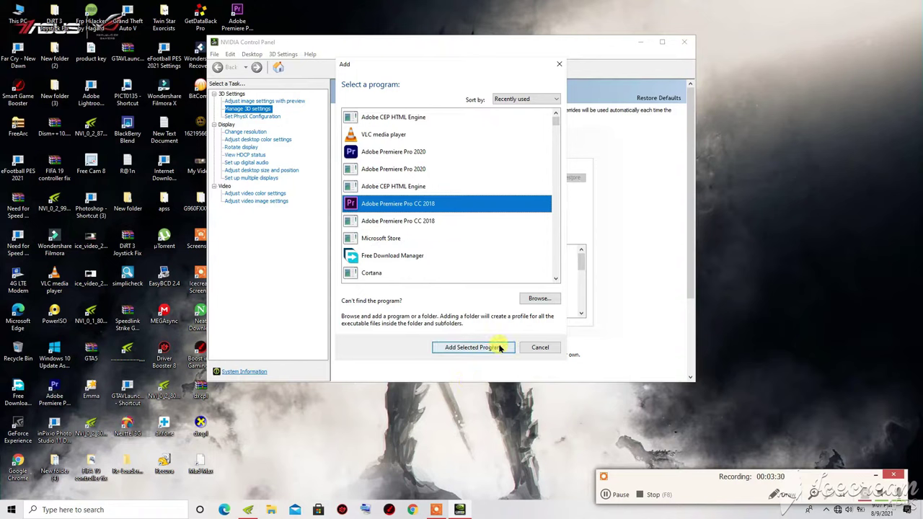
pyautogui.click(500, 348)
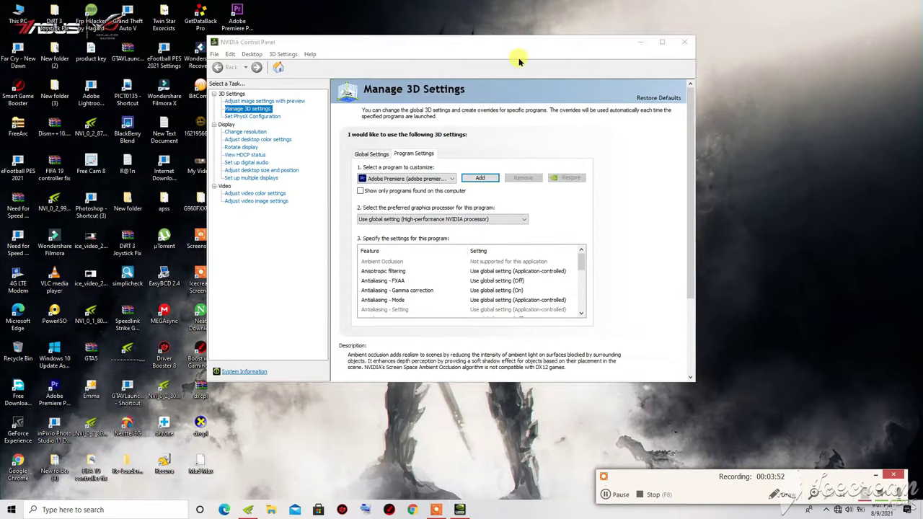
# Step: Give Premiere the High-performance NVIDIA processor and turn Antialiasing - Gamma correction off
pyautogui.click(441, 219)
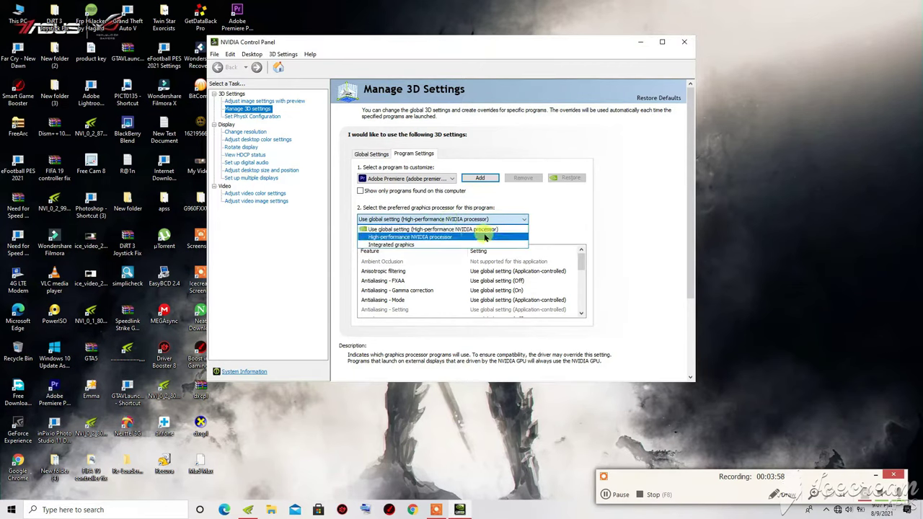
pyautogui.click(445, 241)
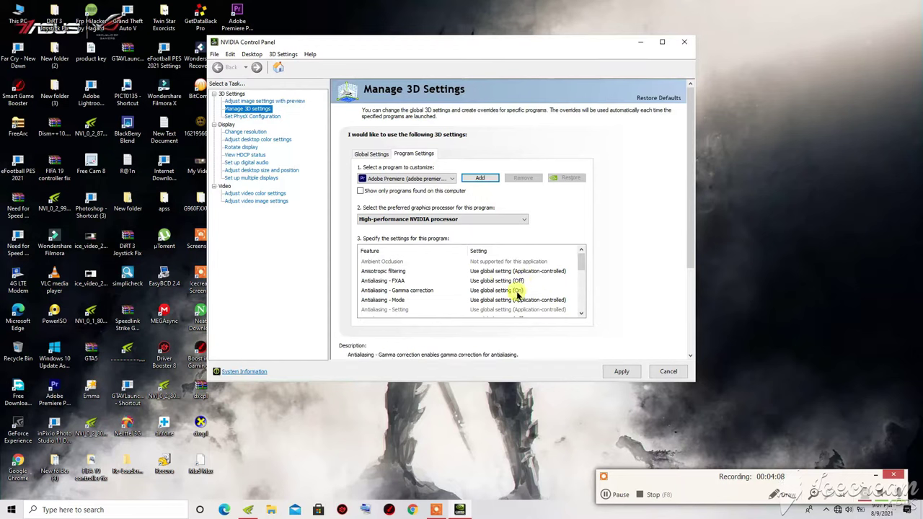
pyautogui.click(494, 291)
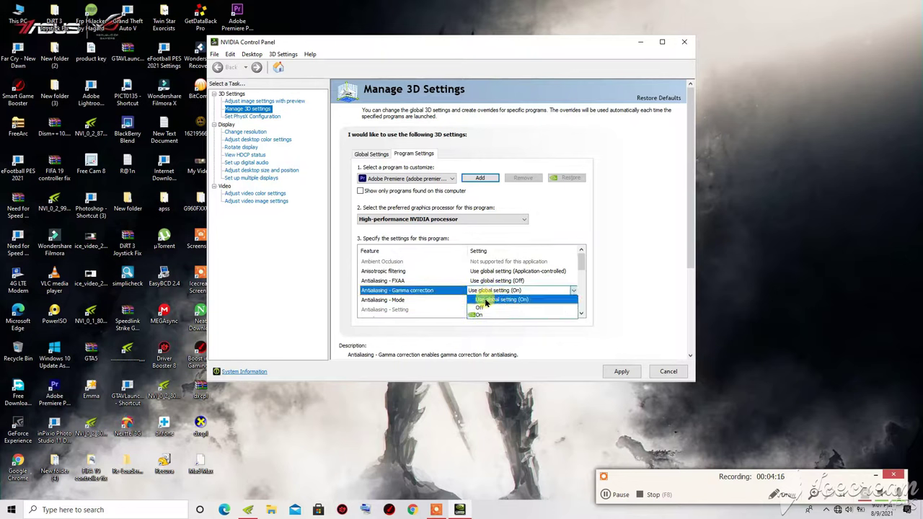
pyautogui.click(484, 309)
pyautogui.moveTo(580, 257); pyautogui.dragTo(581, 276)
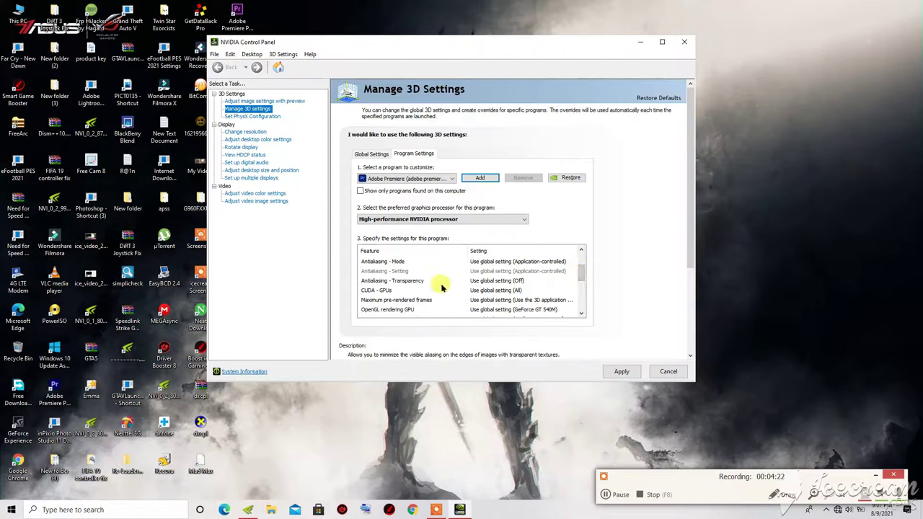
# Step: Limit Premiere's CUDA - GPUs setting to the GeForce GT 540M
pyautogui.click(495, 290)
pyautogui.click(494, 290)
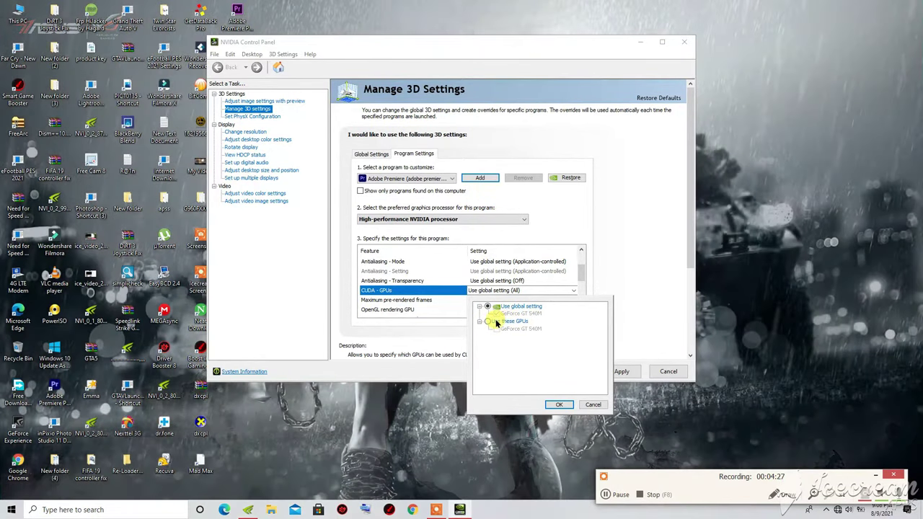
pyautogui.click(506, 322)
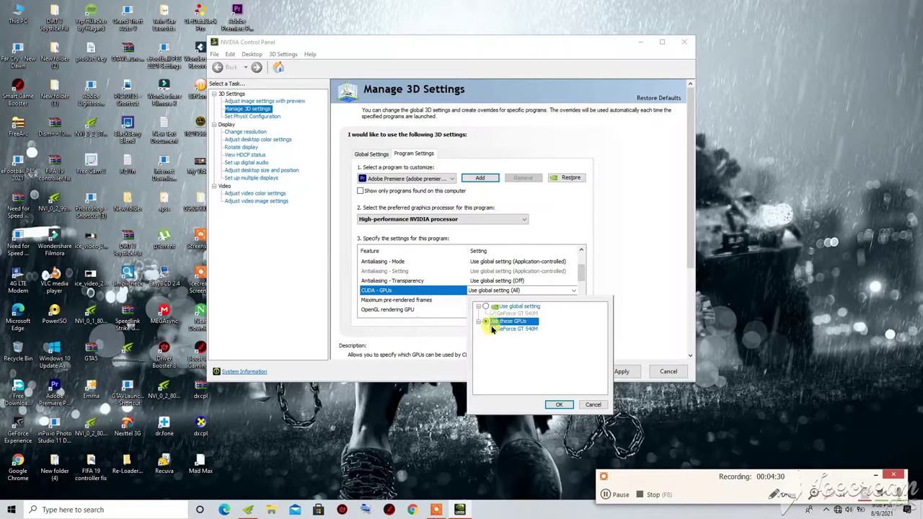
pyautogui.click(493, 329)
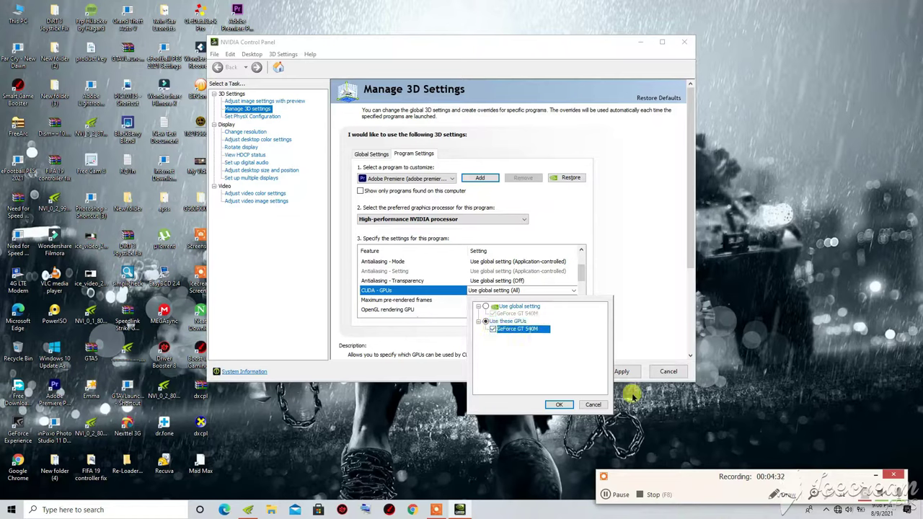
pyautogui.click(563, 406)
pyautogui.moveTo(582, 272)
pyautogui.mouseDown()
pyautogui.moveTo(583, 249)
pyautogui.moveTo(584, 288)
pyautogui.mouseUp()
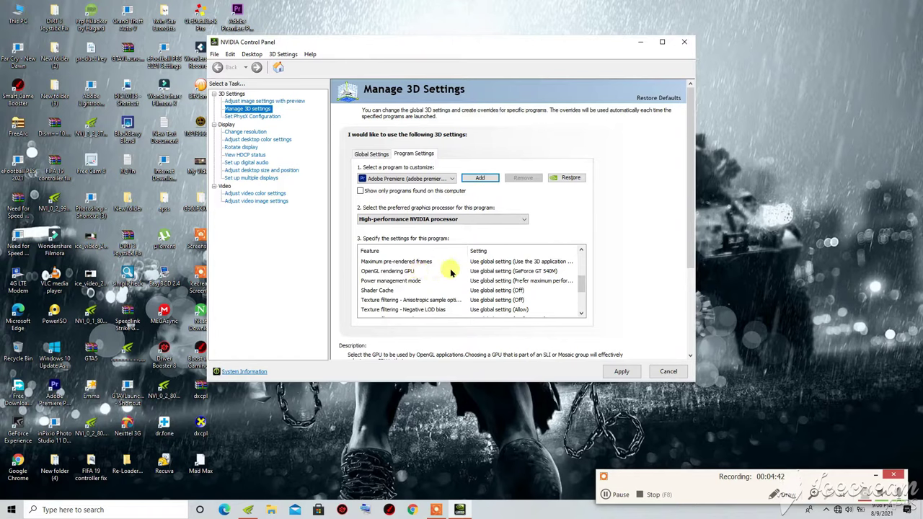
# Step: Set OpenGL rendering GPU to GeForce GT 540M and Power management to Prefer maximum performance
pyautogui.click(504, 272)
pyautogui.click(504, 272)
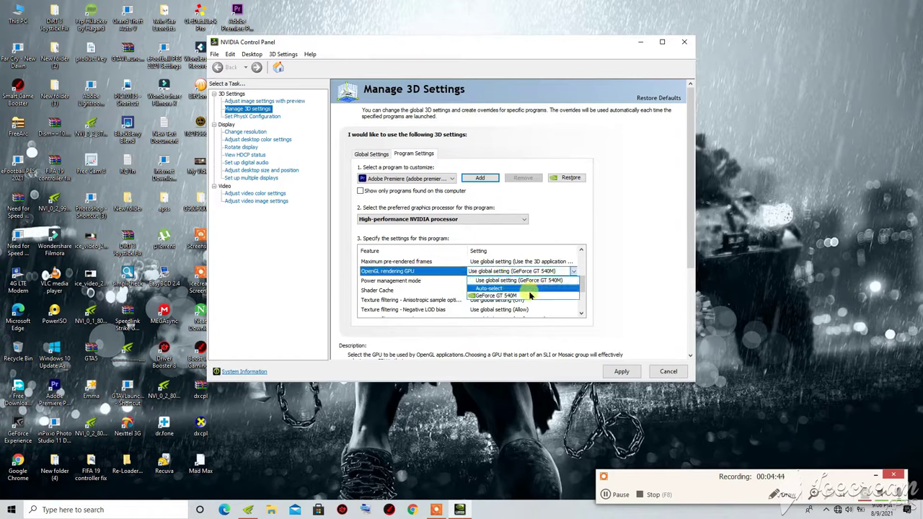
pyautogui.click(493, 297)
pyautogui.scroll(1, 498, 294)
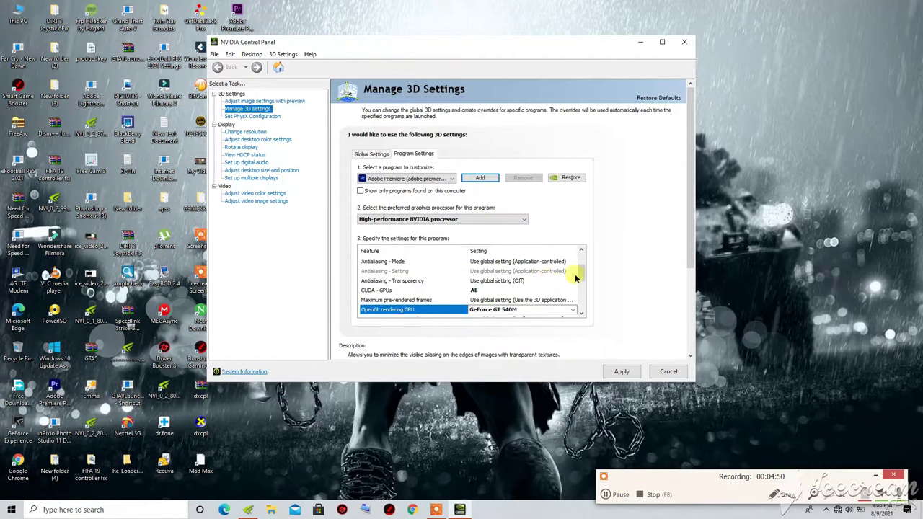
pyautogui.moveTo(581, 274)
pyautogui.mouseDown()
pyautogui.moveTo(581, 294)
pyautogui.moveTo(581, 281)
pyautogui.mouseUp()
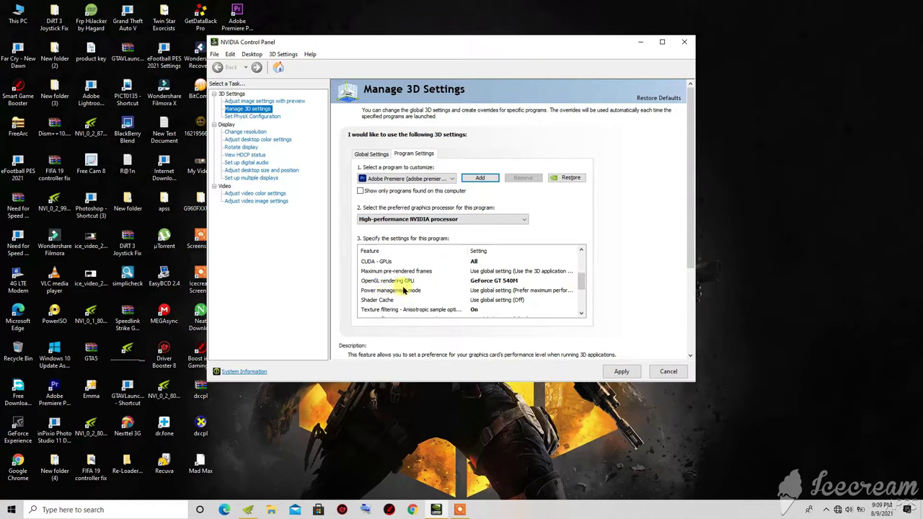
pyautogui.click(485, 291)
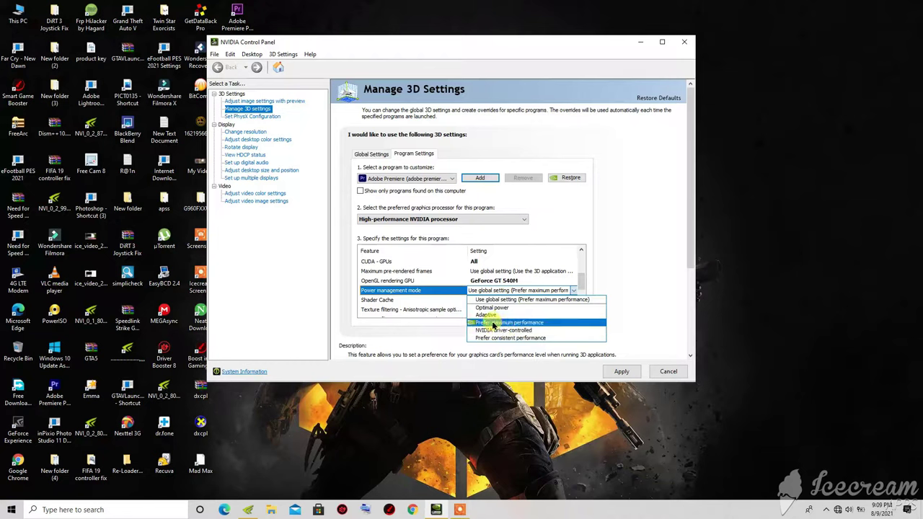
pyautogui.click(494, 322)
pyautogui.scroll(-3, 491, 310)
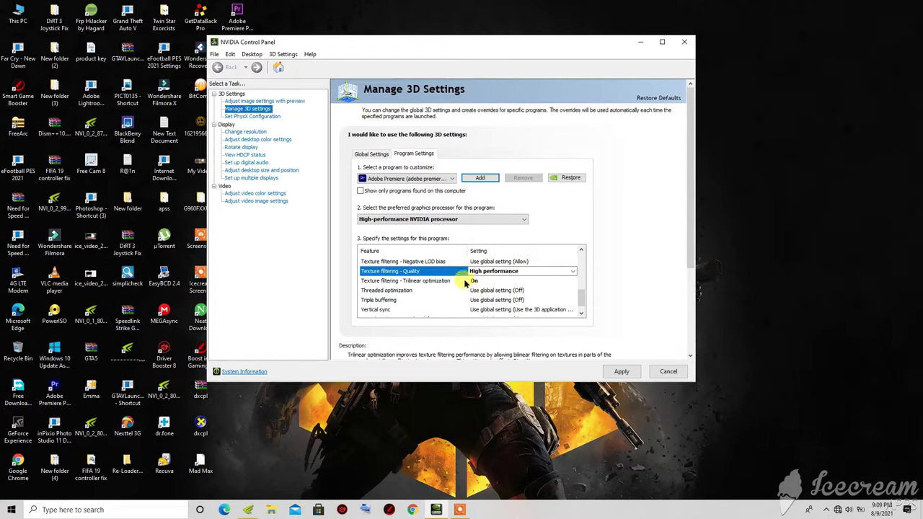
# Step: Turn Trilinear optimization and Vertical sync off, then apply the 3D settings
pyautogui.click(473, 281)
pyautogui.click(476, 281)
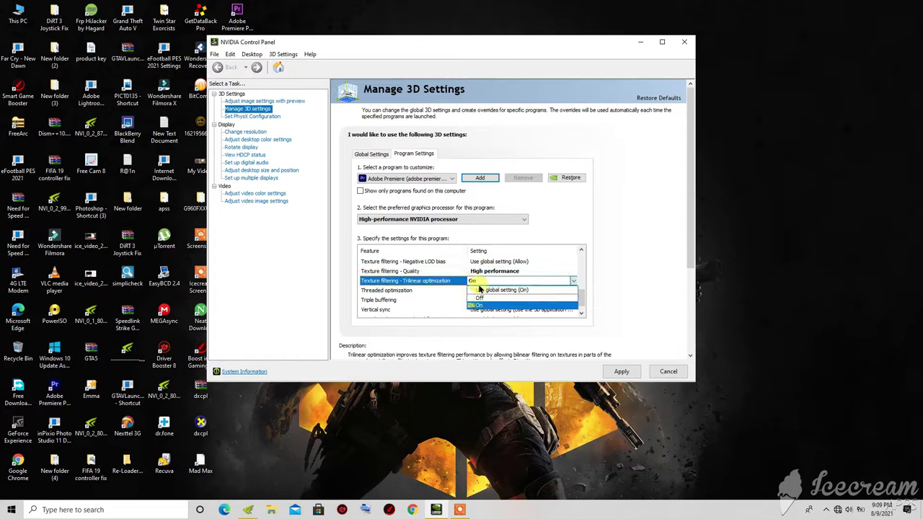
pyautogui.click(481, 293)
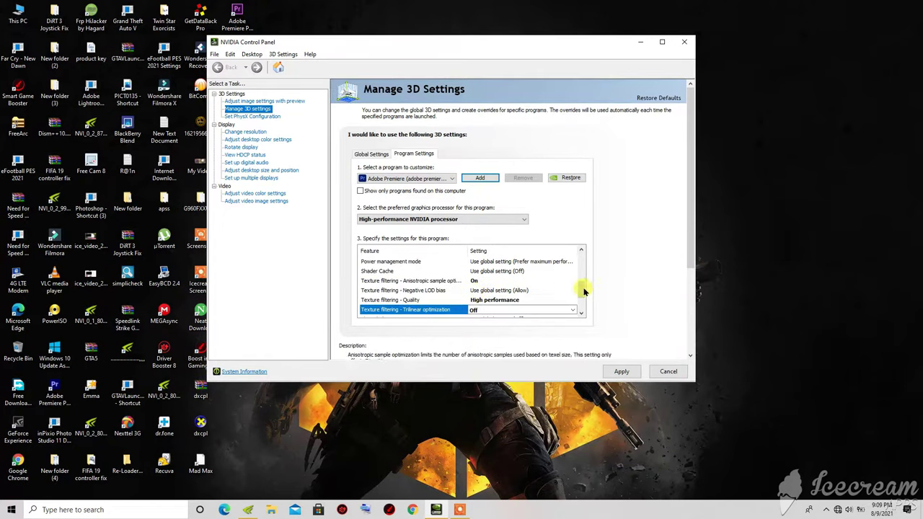
pyautogui.moveTo(581, 290); pyautogui.dragTo(581, 308)
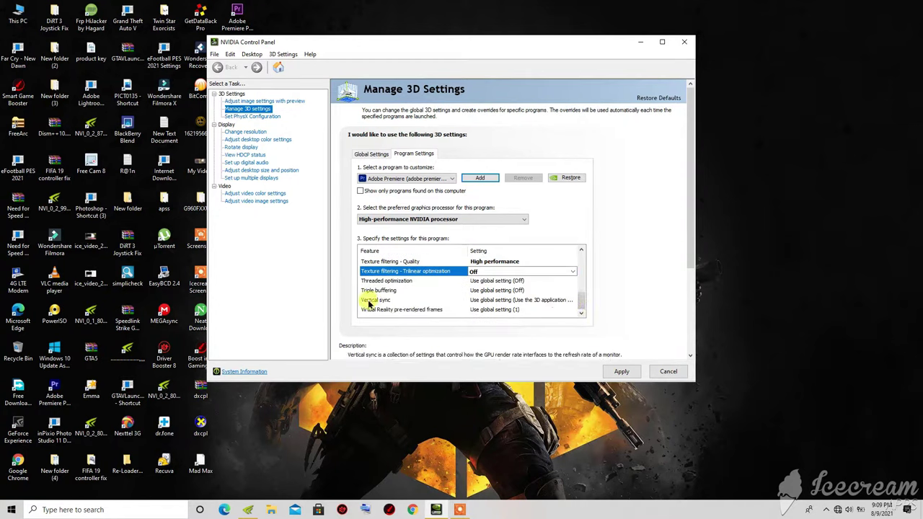
pyautogui.click(477, 300)
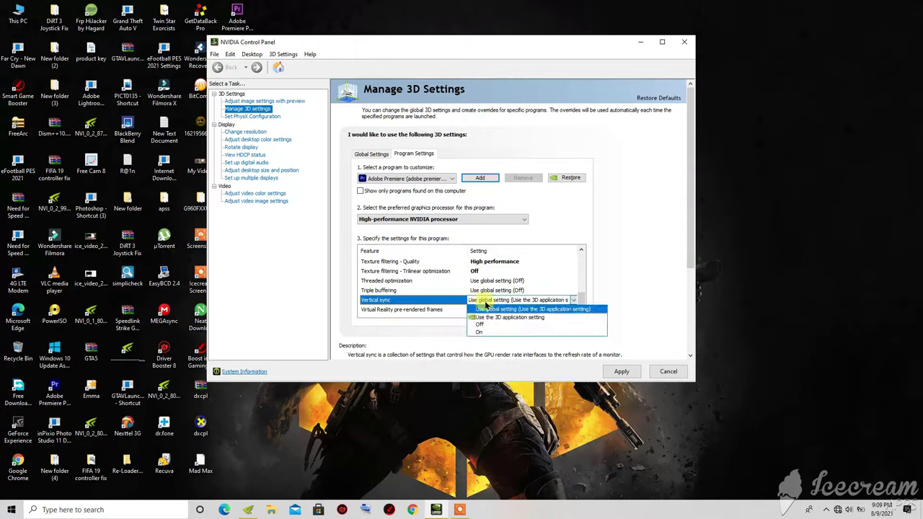
pyautogui.click(477, 325)
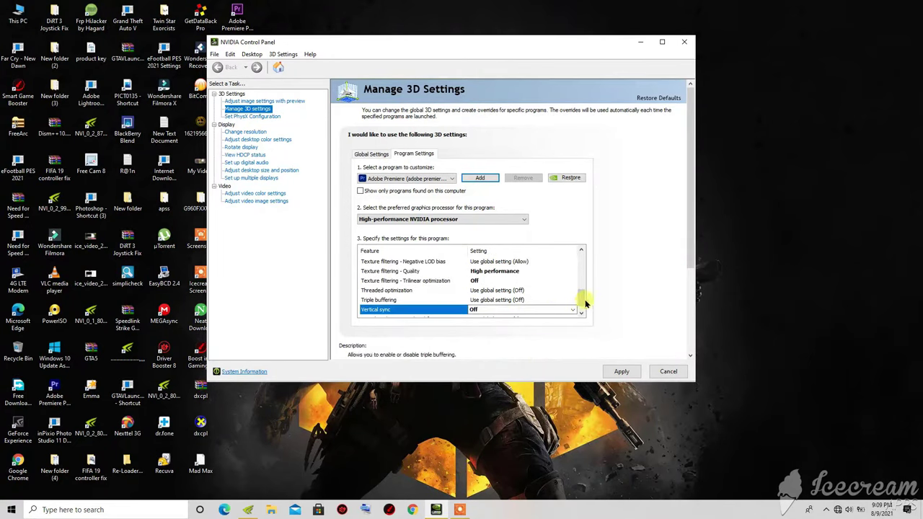
pyautogui.click(620, 371)
pyautogui.click(619, 374)
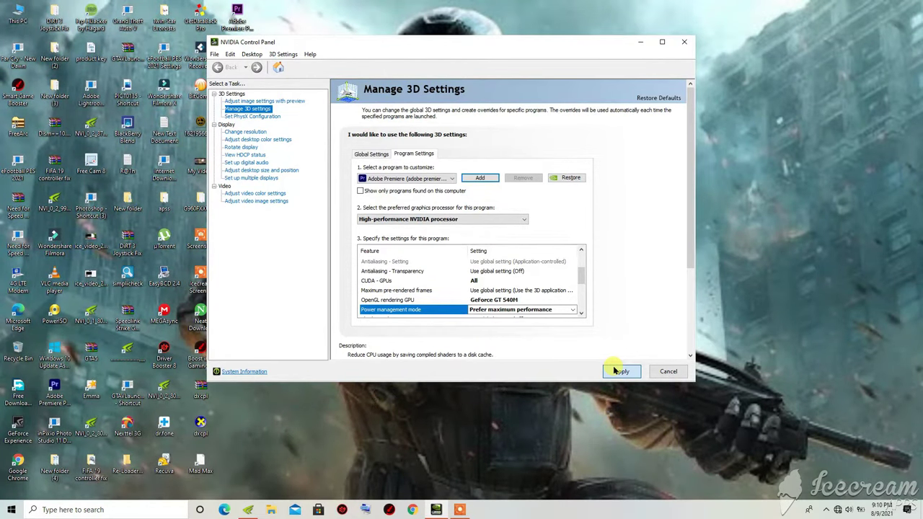
# Step: Close NVIDIA Control Panel and refresh the desktop
pyautogui.click(684, 41)
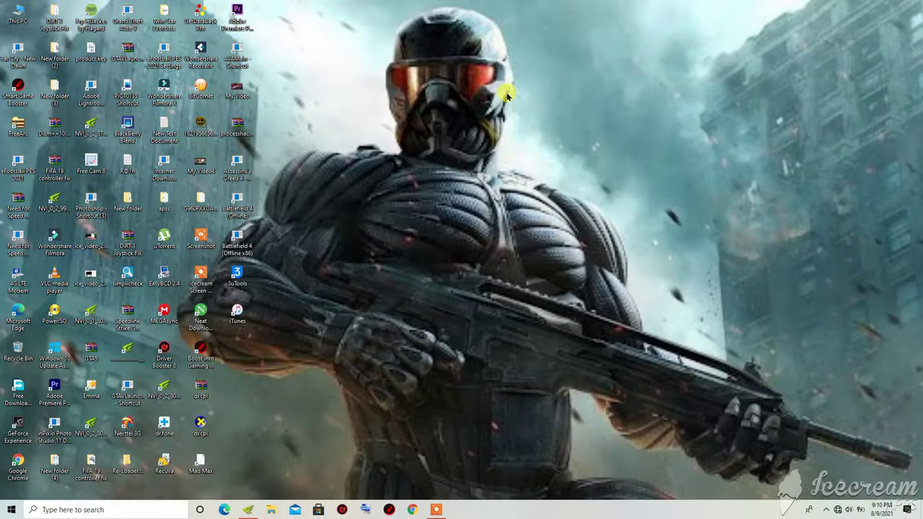
pyautogui.rightClick(558, 106)
pyautogui.click(577, 132)
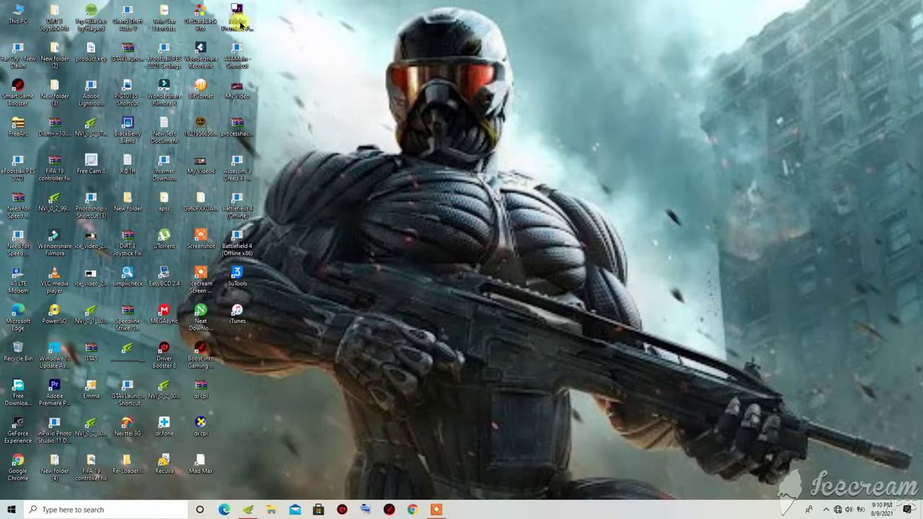
# Step: Launch Adobe Premiere Pro from its desktop shortcut with Run as administrator
pyautogui.click(240, 22)
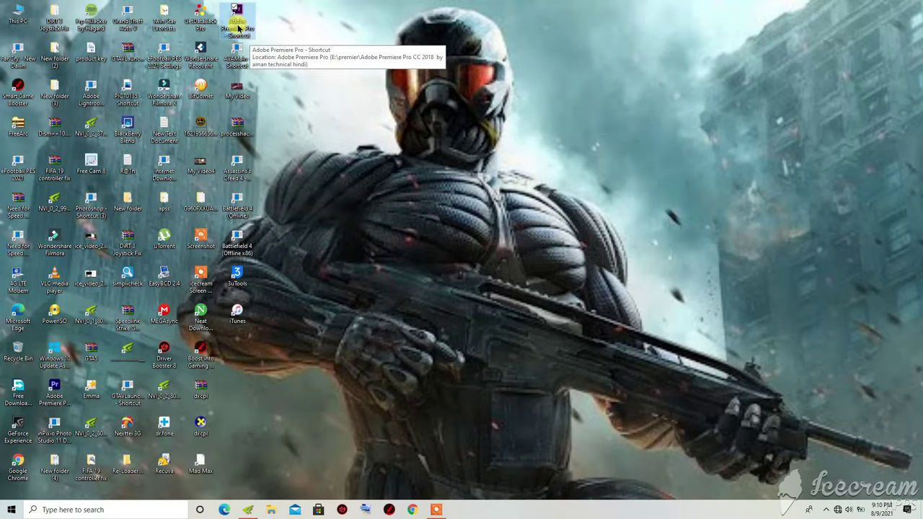
pyautogui.doubleClick(238, 27)
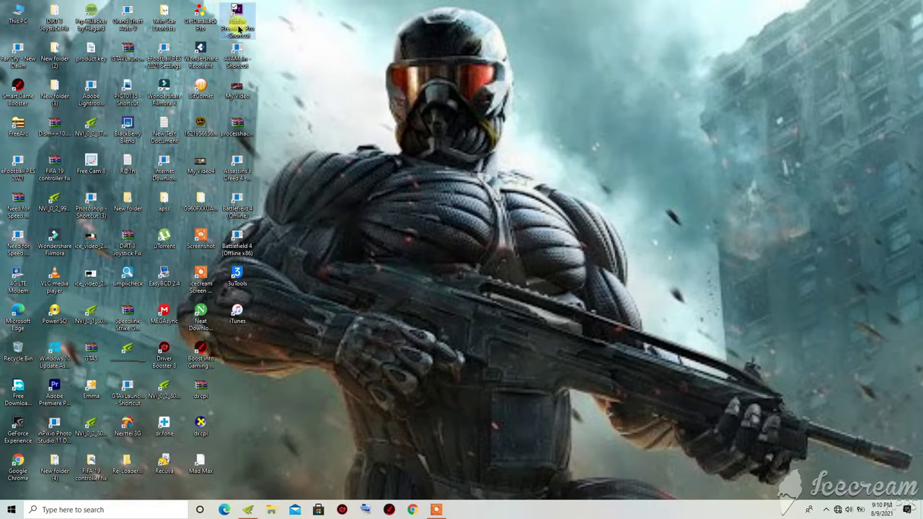
pyautogui.rightClick(239, 29)
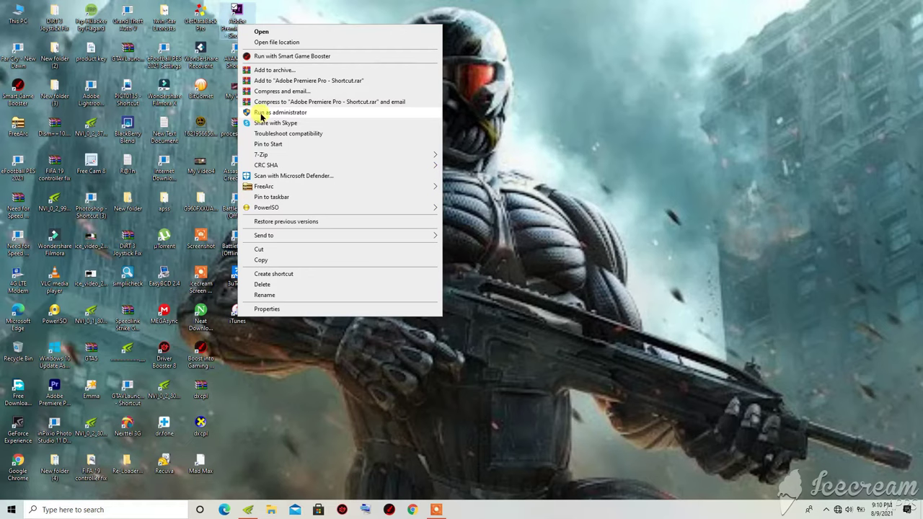
pyautogui.click(261, 113)
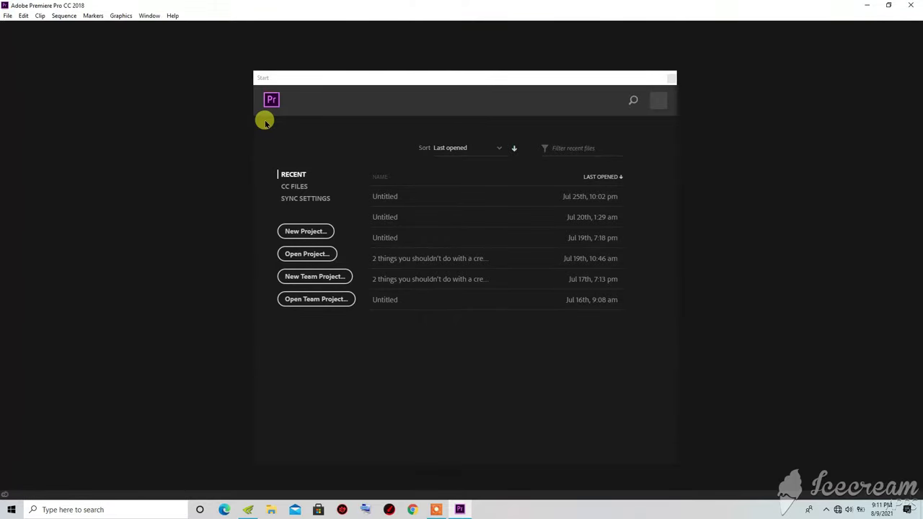
# Step: Start a new project, opening New Project with the Mercury Playback Engine GPU Acceleration (CUDA) renderer
pyautogui.click(303, 232)
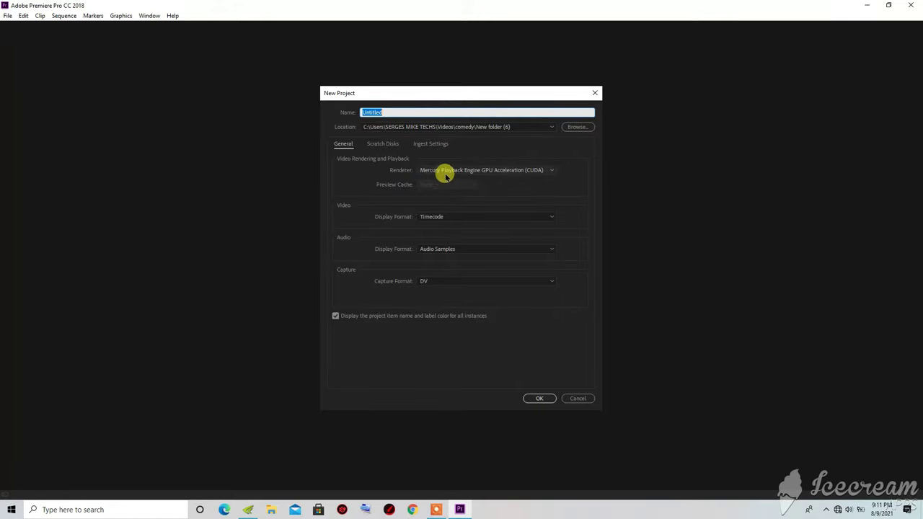
# Step: Confirm the Mercury Playback Engine GPU Acceleration (CUDA) renderer and create the Untitled project, overwriting the existing file
pyautogui.click(549, 172)
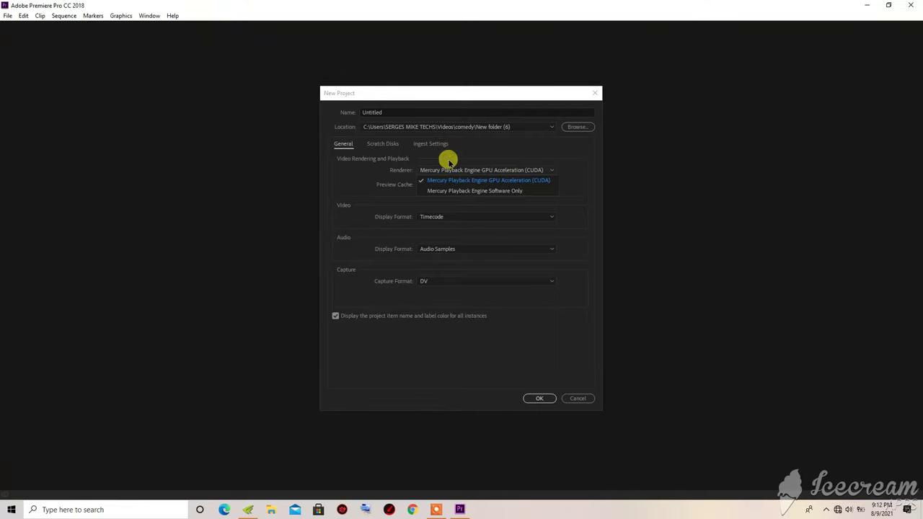
pyautogui.click(548, 398)
pyautogui.click(490, 262)
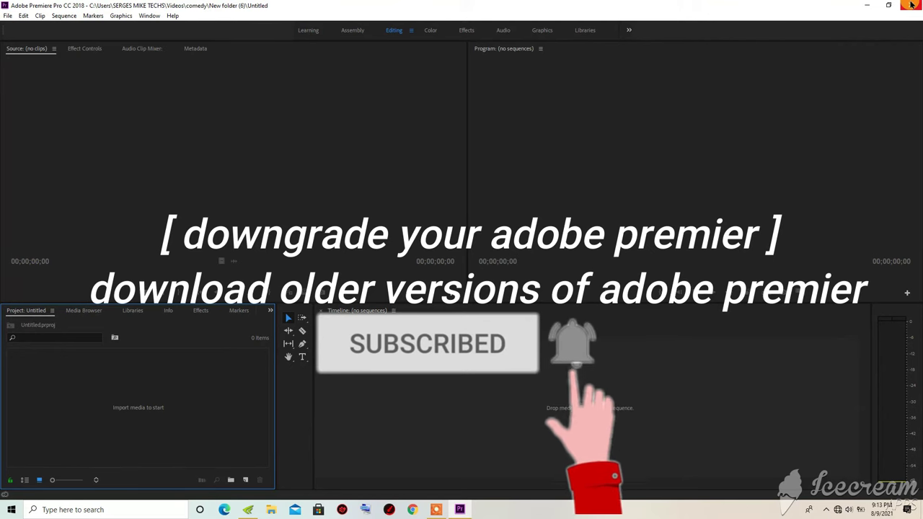
# Step: Exit Adobe Premiere Pro CC 2018 to return to the Windows desktop
pyautogui.click(911, 5)
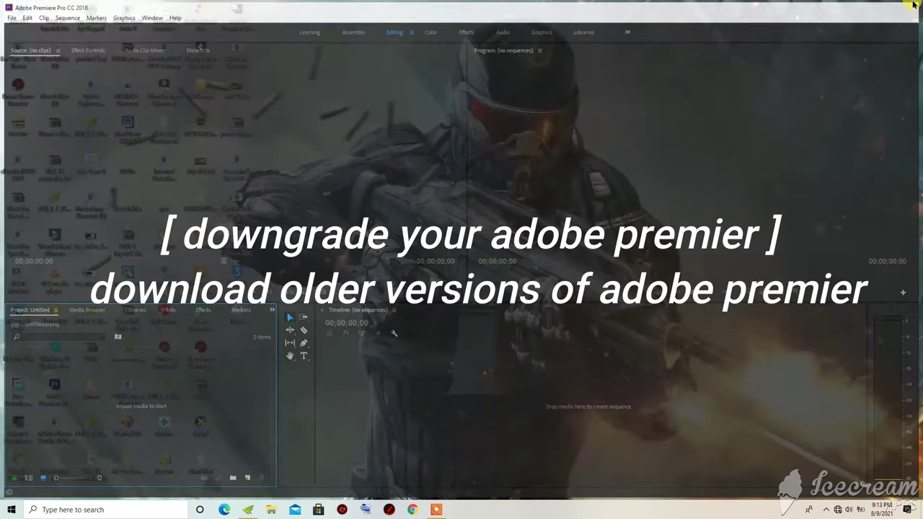